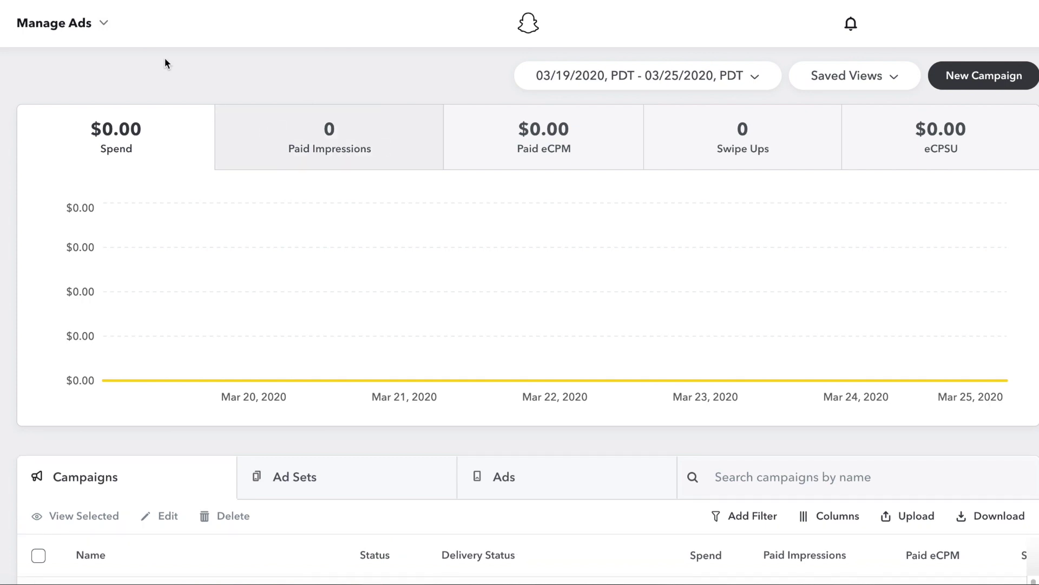
# Open Snap Publisher from the Manage Ads menu in Snap Ads Manager
pyautogui.click(73, 25)
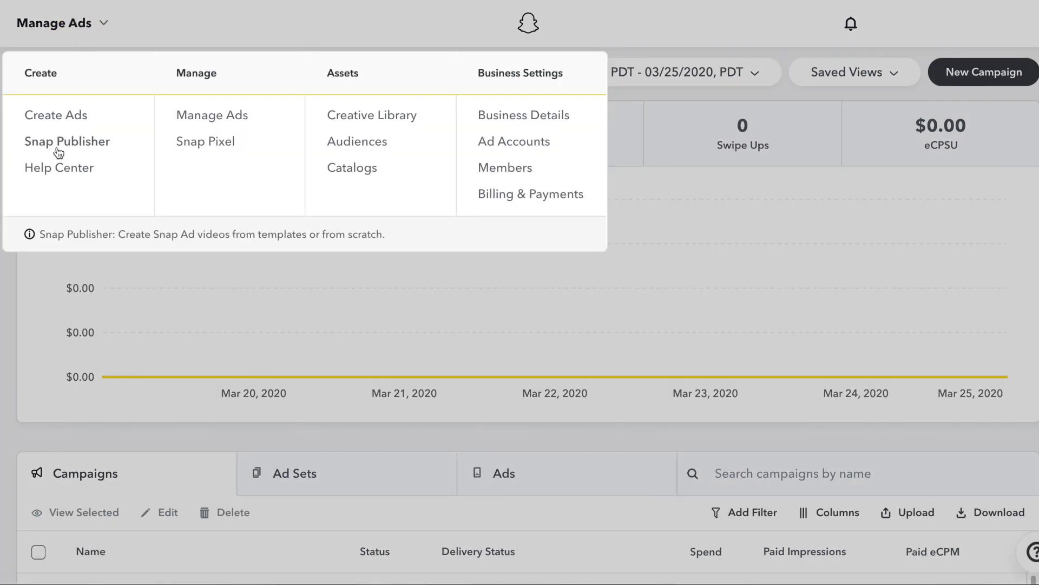
pyautogui.click(57, 148)
# Upload the horizontal video for vertical conversion and browse its auto-detected shot list
pyautogui.click(306, 208)
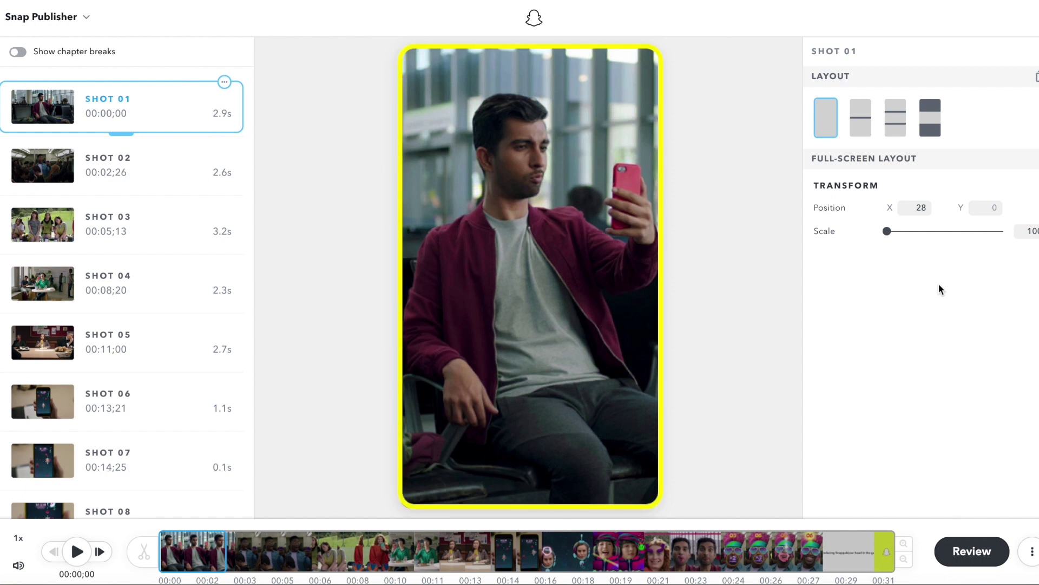
pyautogui.scroll(-2, 181, 181)
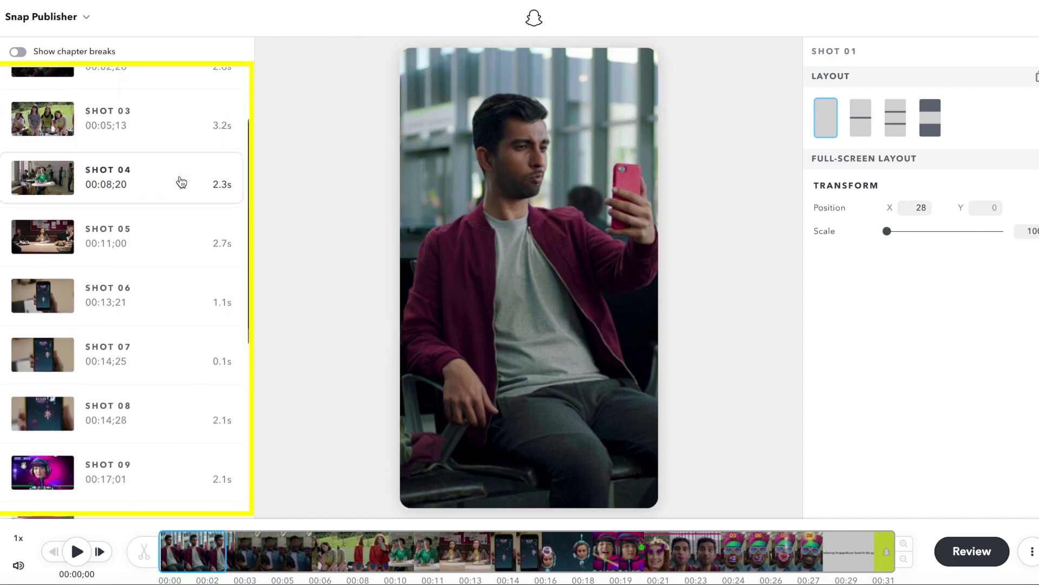
pyautogui.scroll(-4, 180, 180)
pyautogui.click(154, 386)
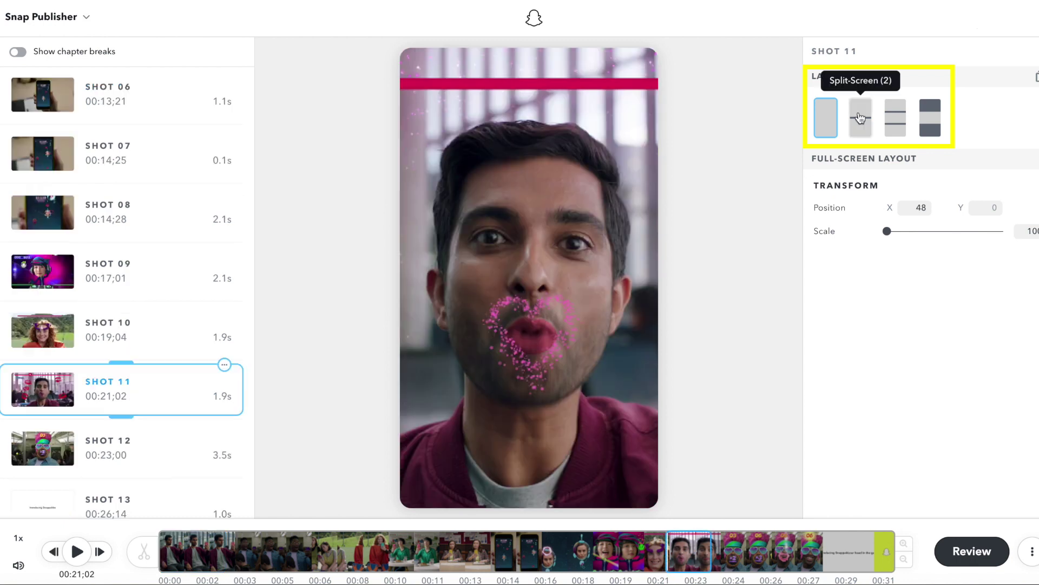
# Try the split-screen, three-screen and letterbox layouts on Shot 11
pyautogui.click(861, 118)
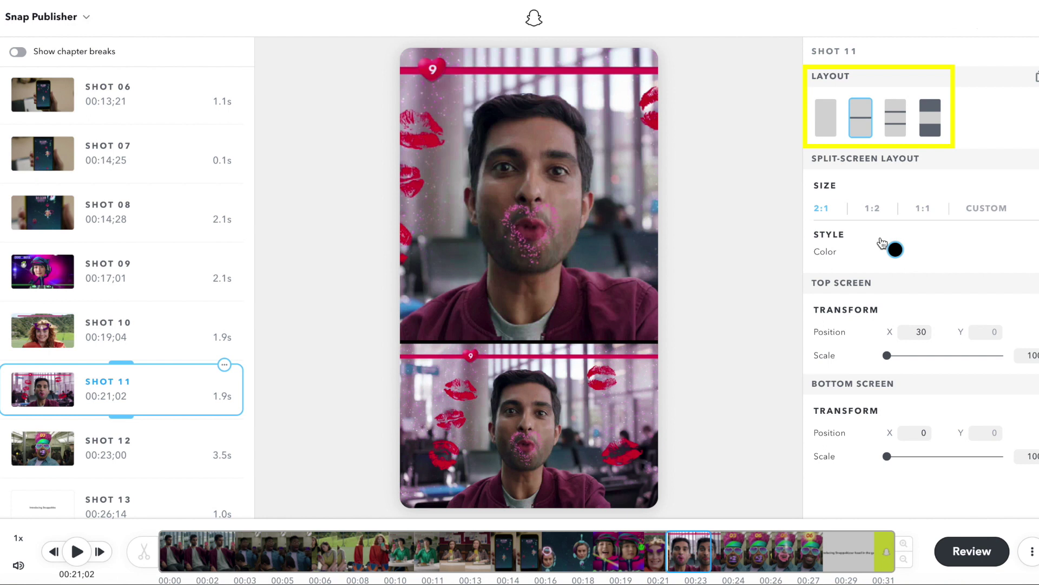
pyautogui.click(895, 117)
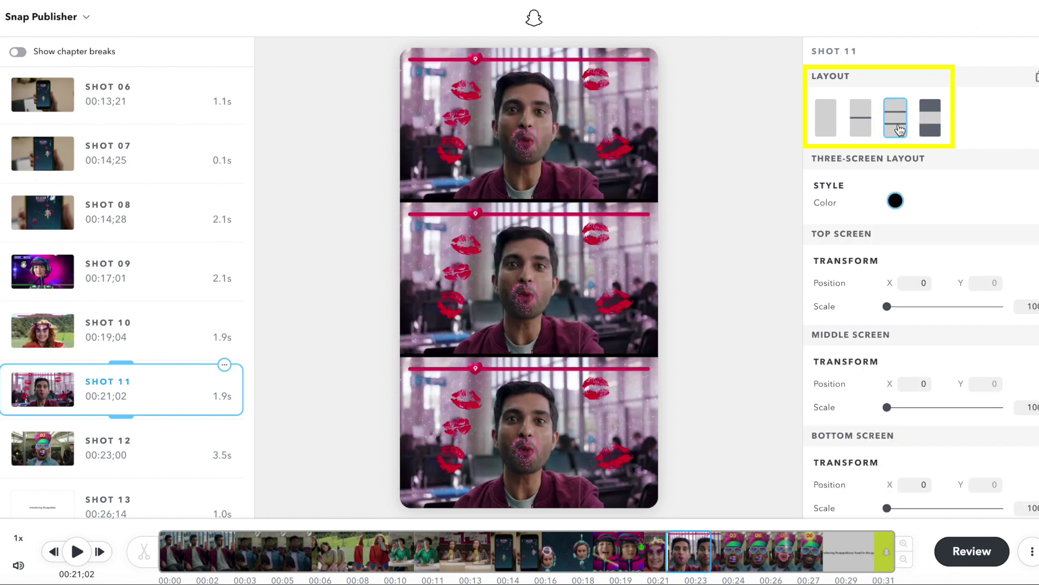
pyautogui.click(928, 130)
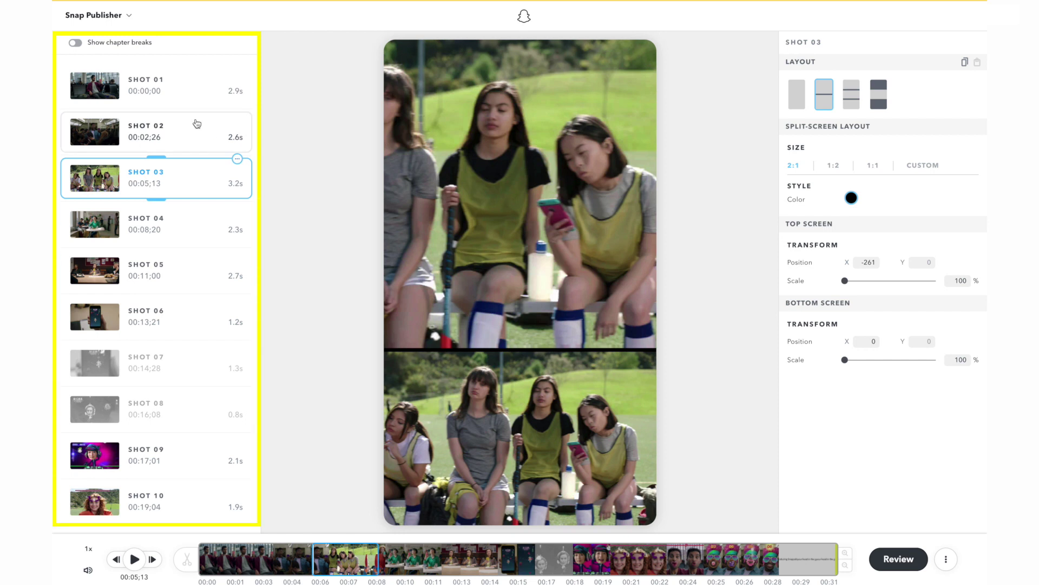
# Step through Shots 02 to 04 in the shot list and timeline, ending on Shot 04
pyautogui.click(196, 130)
pyautogui.click(191, 181)
pyautogui.click(181, 225)
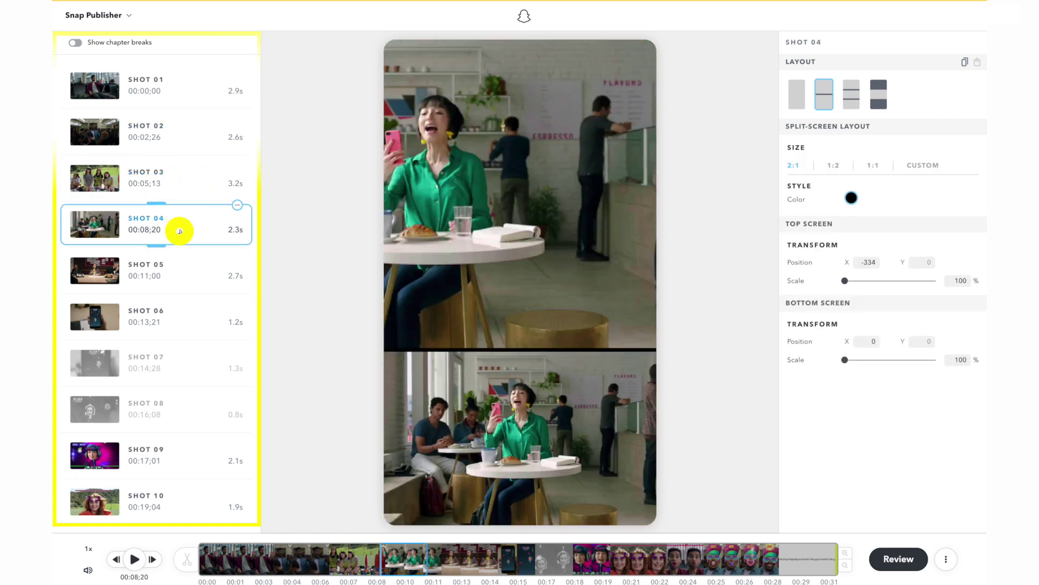
pyautogui.click(276, 562)
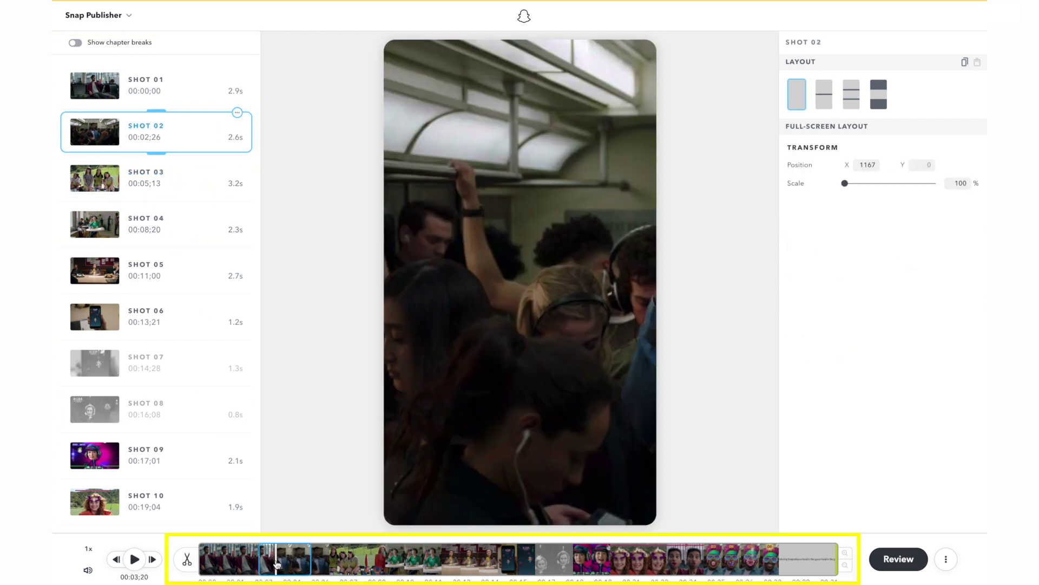
pyautogui.click(341, 561)
pyautogui.click(400, 563)
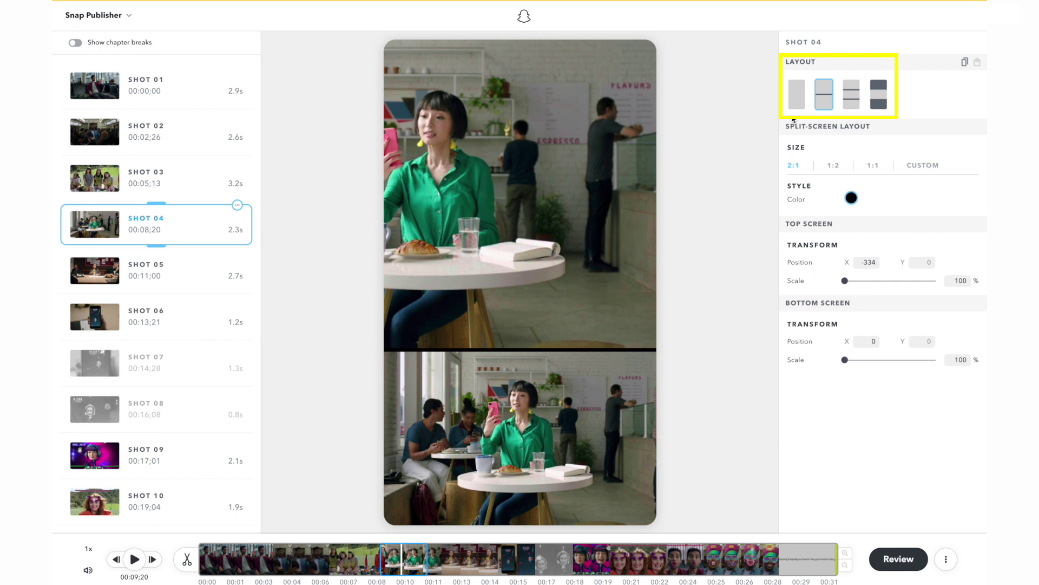
# Give Shot 04 a three-screen layout with its top screen at 172% scale and X 50
pyautogui.click(850, 100)
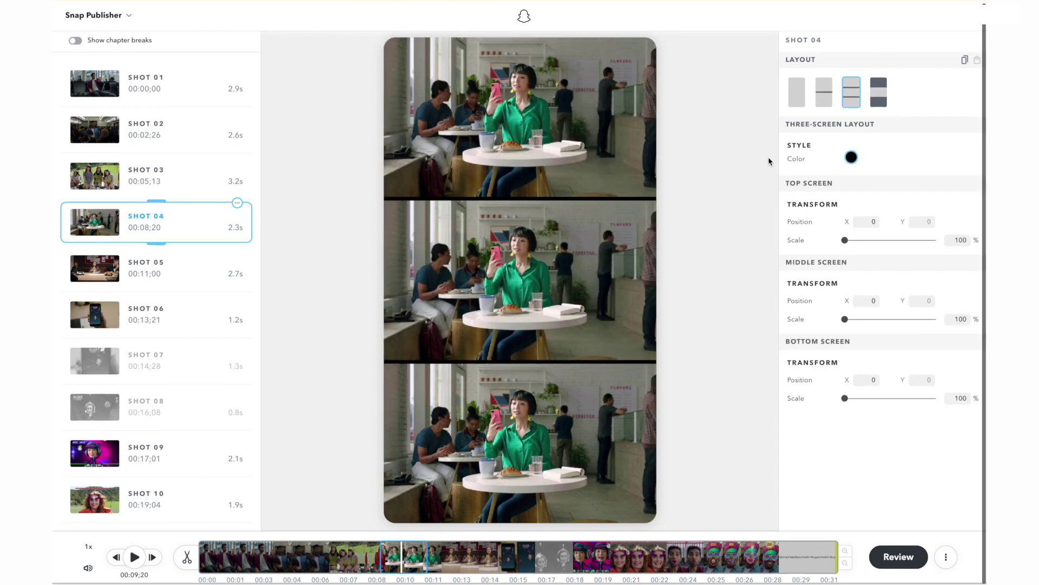
pyautogui.moveTo(846, 242); pyautogui.dragTo(878, 240)
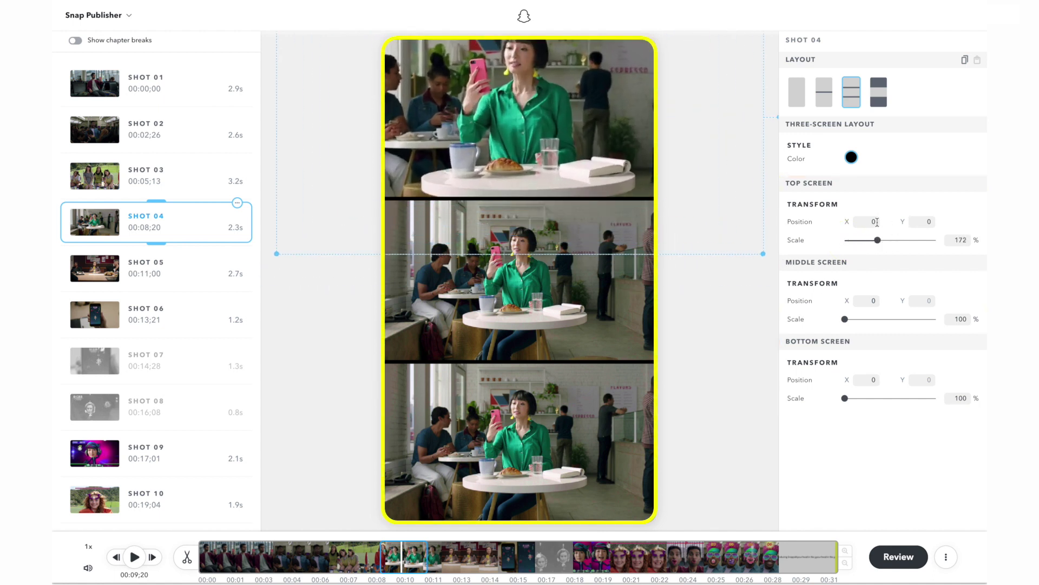
pyautogui.doubleClick(875, 222)
pyautogui.write('50')
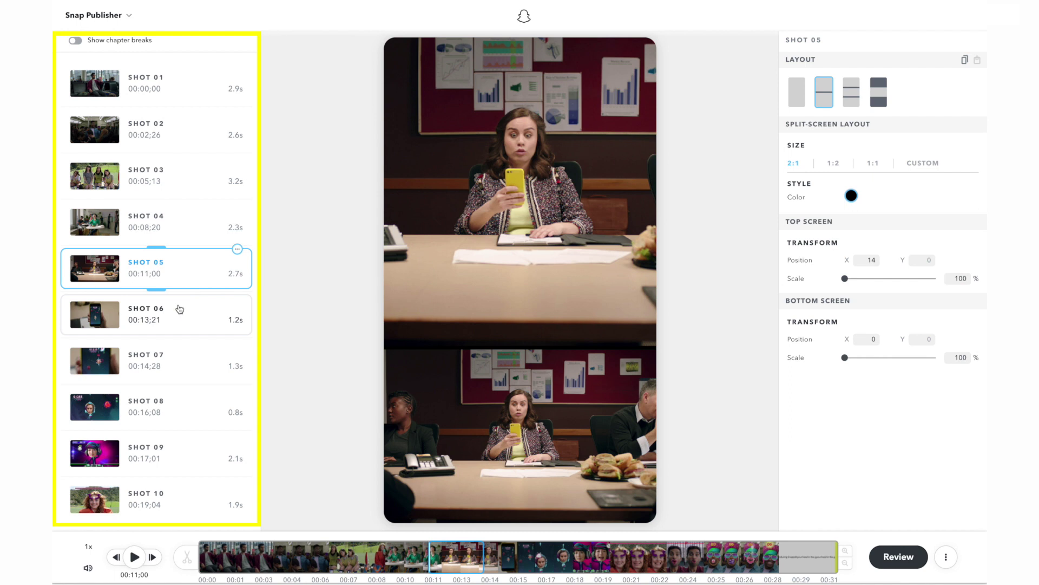
# Join Shots 06 through 08 into a single 3.3s shot
pyautogui.click(180, 309)
pyautogui.keyDown('shift'); pyautogui.click(174, 379); pyautogui.keyUp('shift')
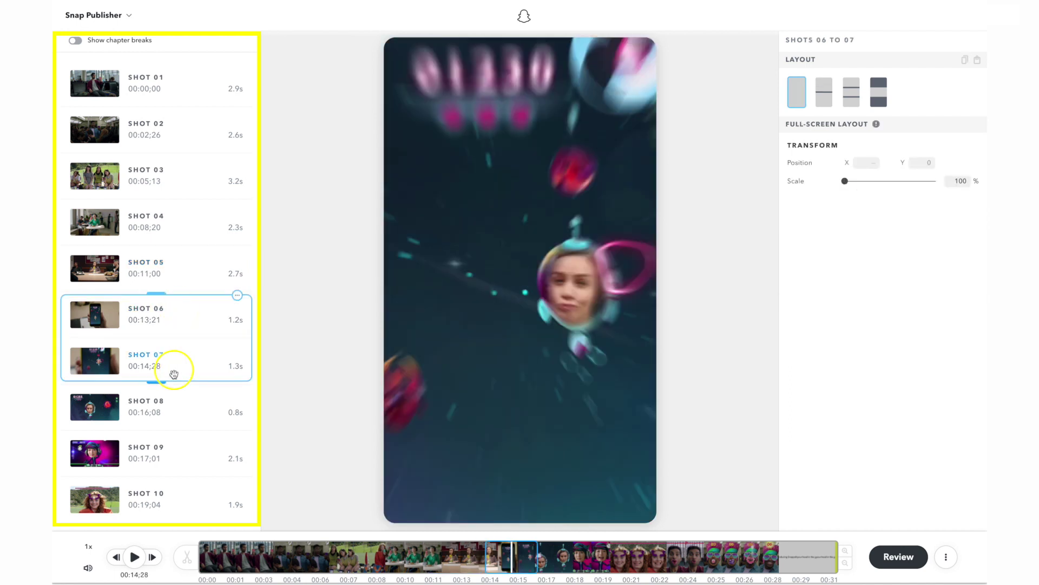
pyautogui.keyDown('shift'); pyautogui.click(177, 409); pyautogui.keyUp('shift')
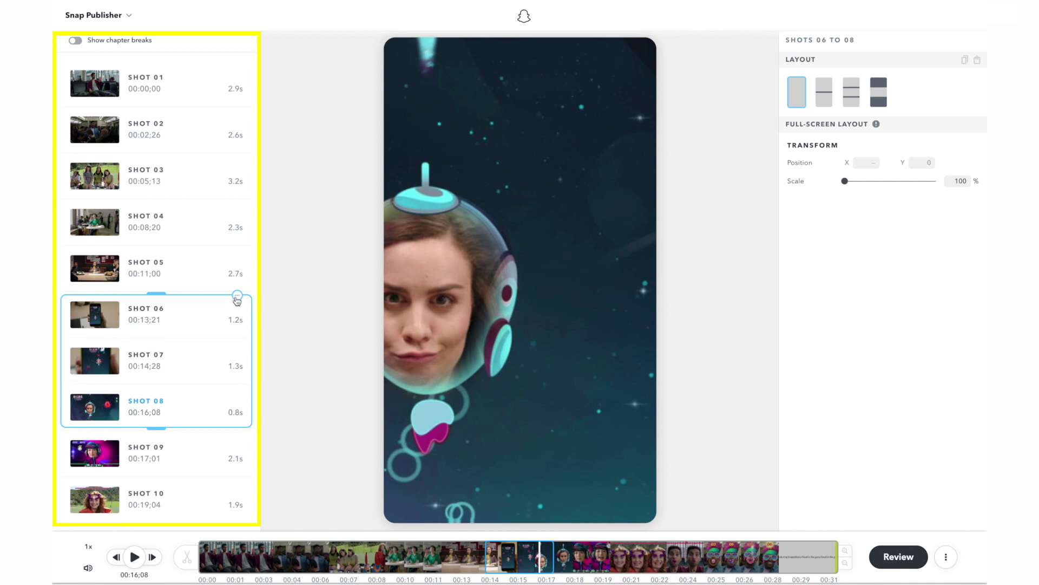
pyautogui.click(237, 296)
pyautogui.click(259, 320)
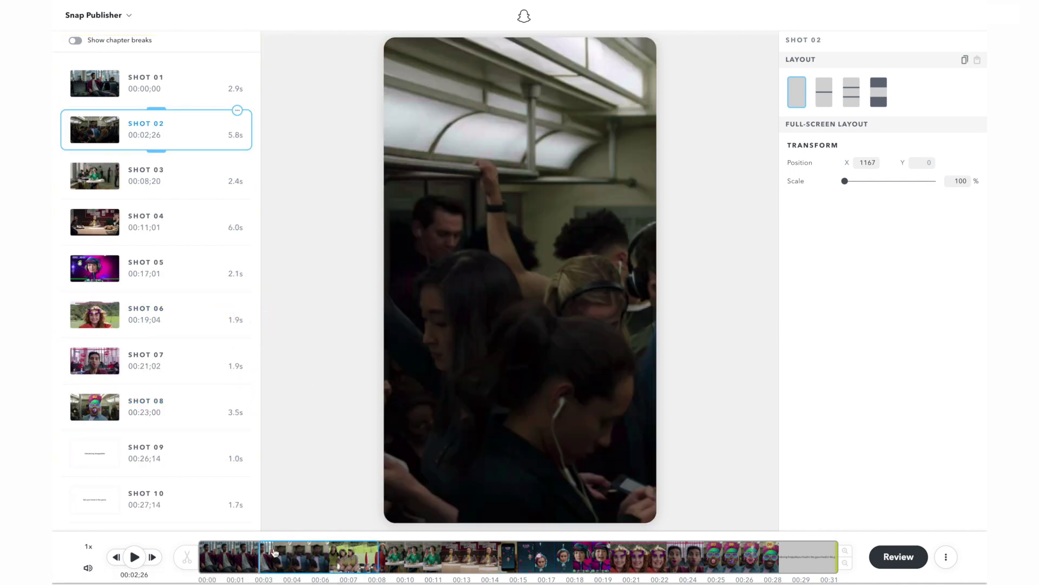
pyautogui.click(264, 558)
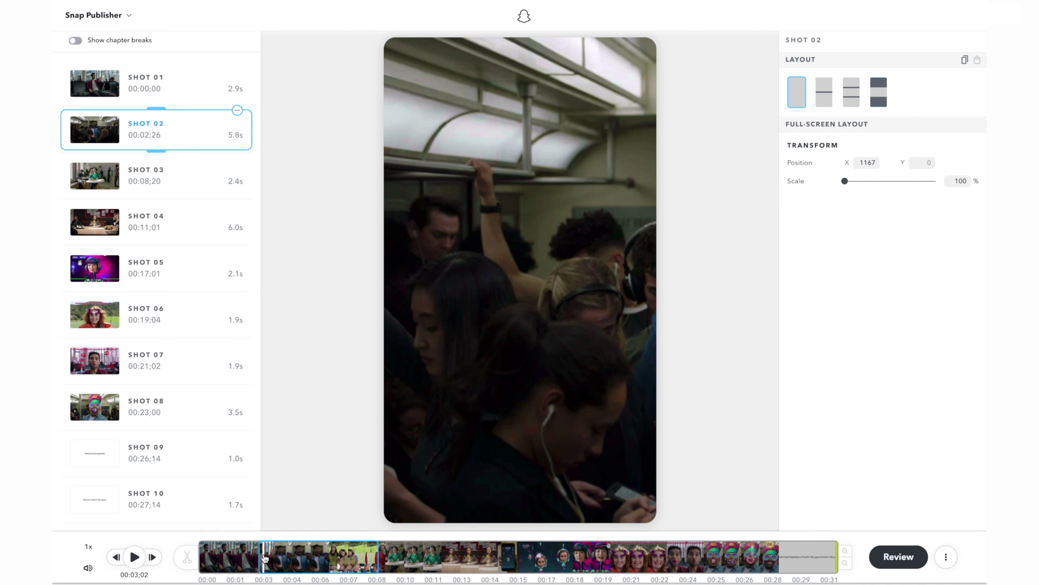
# Split Shot 02 at 00:05;16, leaving a 2.7s Shot 02 and a new Shot 03
pyautogui.moveTo(265, 557); pyautogui.dragTo(314, 563)
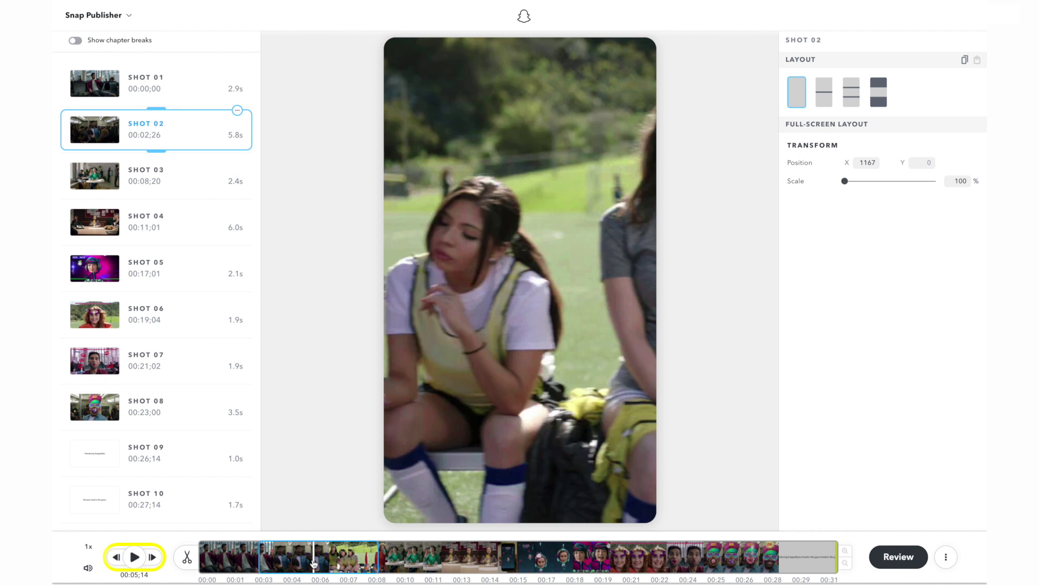
pyautogui.click(315, 564)
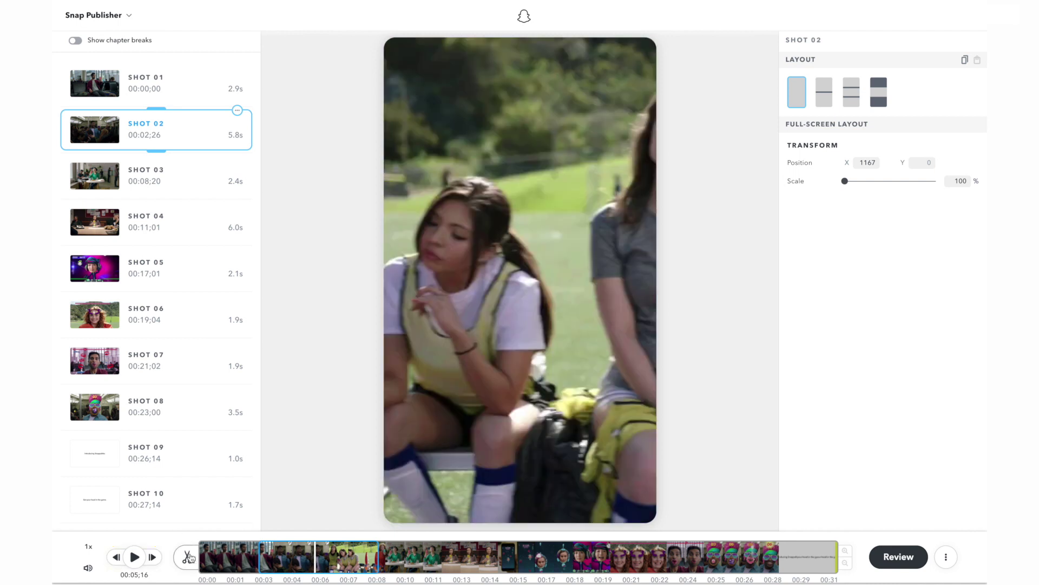
pyautogui.click(189, 557)
pyautogui.click(286, 559)
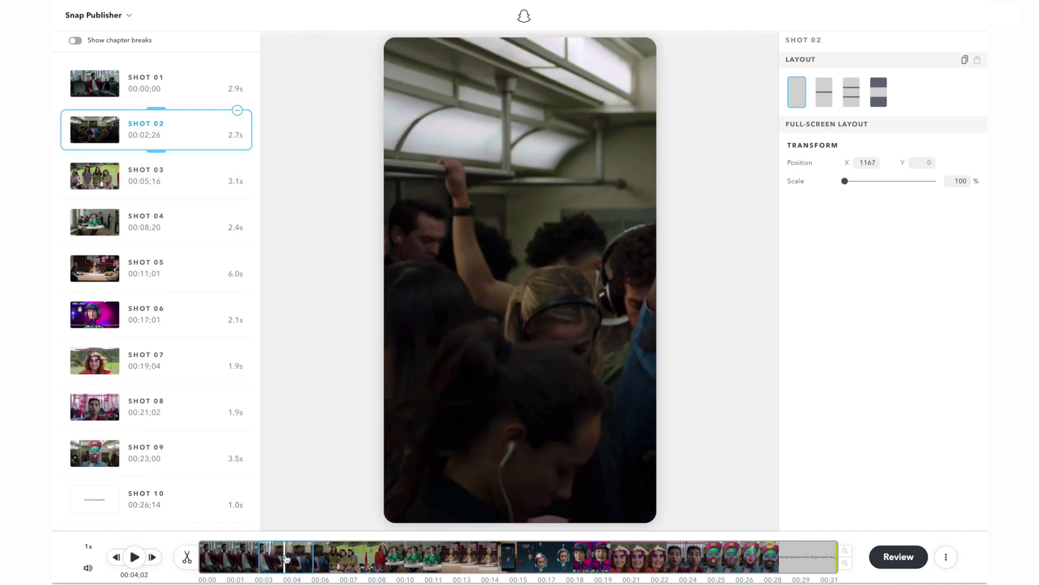
pyautogui.moveTo(287, 559); pyautogui.dragTo(396, 563)
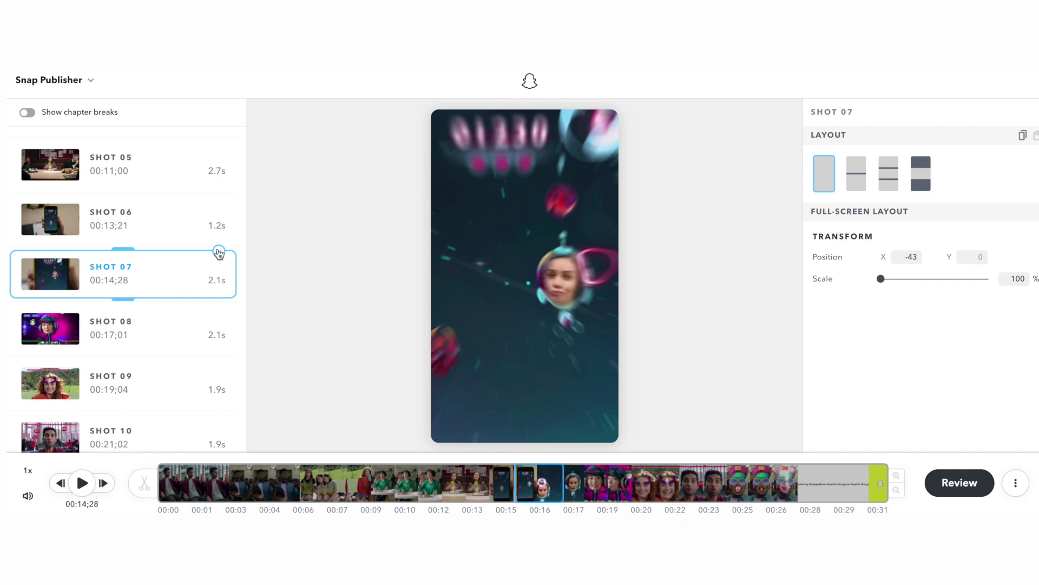
# Skip Shot 07 so it is greyed out and left out of the video
pyautogui.click(219, 252)
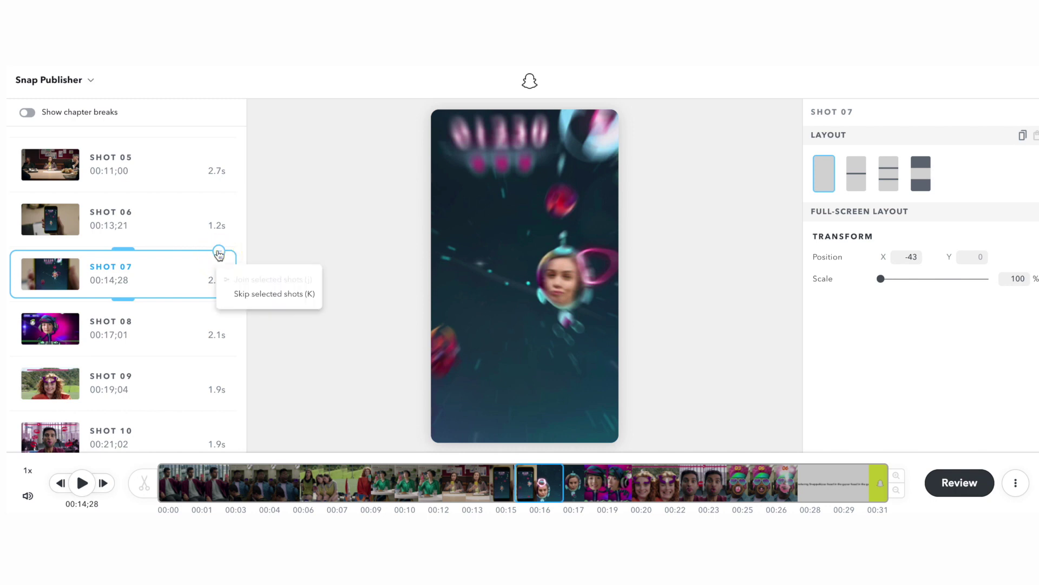
pyautogui.click(241, 294)
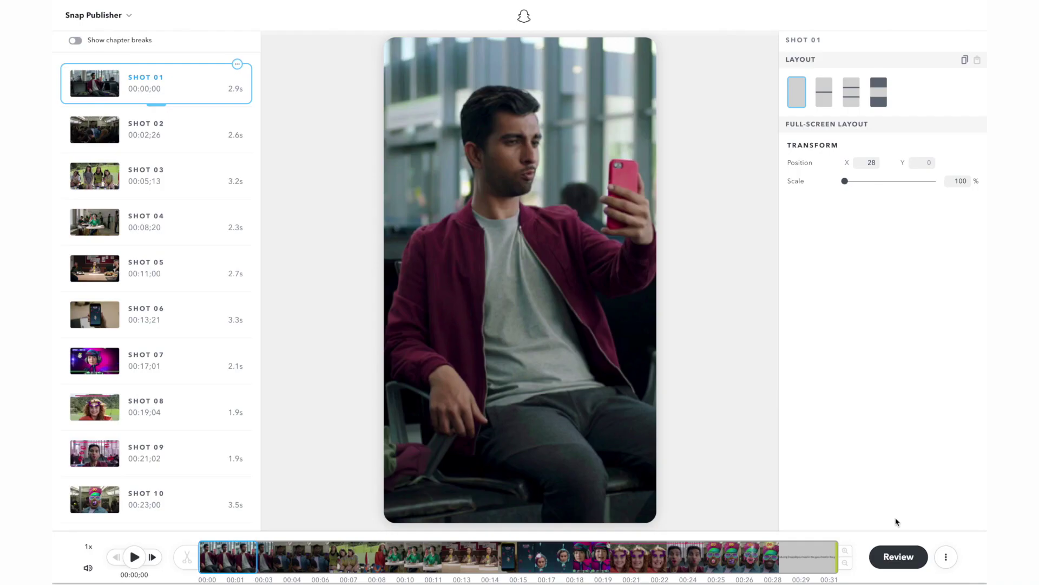
# Build the vertical video, send it to Ads Manager and open it there
pyautogui.click(899, 561)
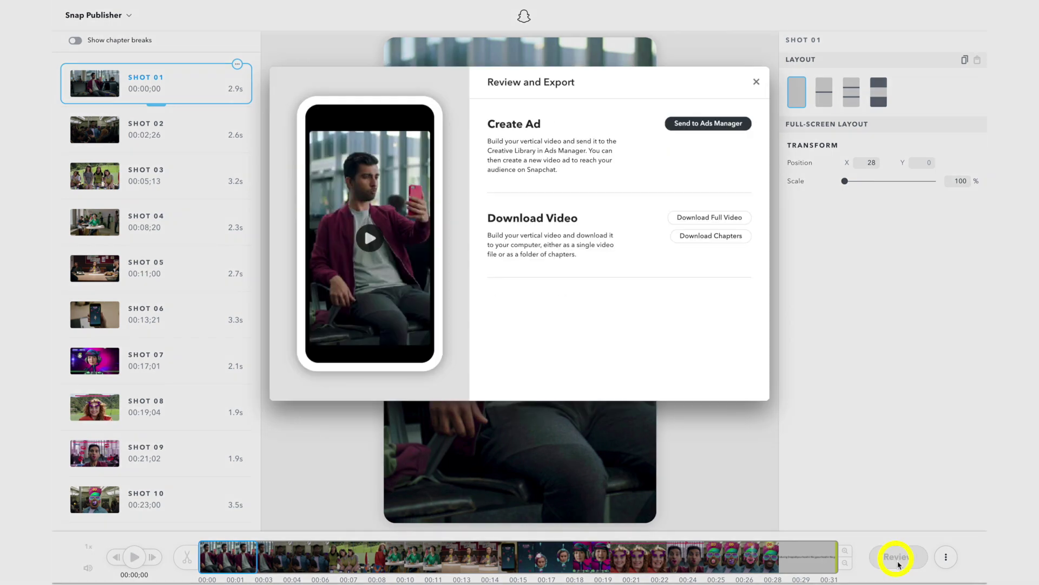
pyautogui.click(695, 124)
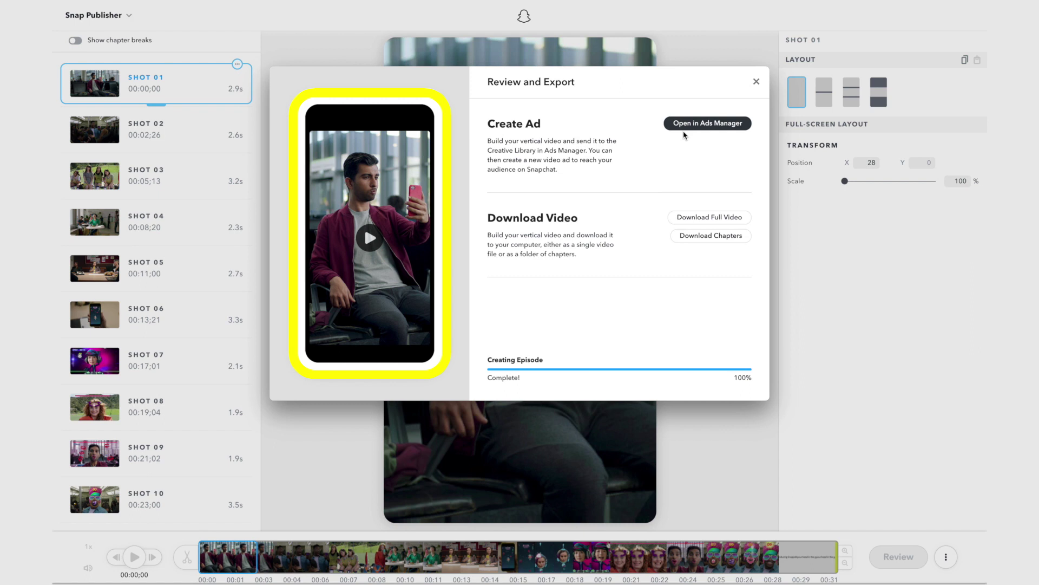
pyautogui.click(699, 123)
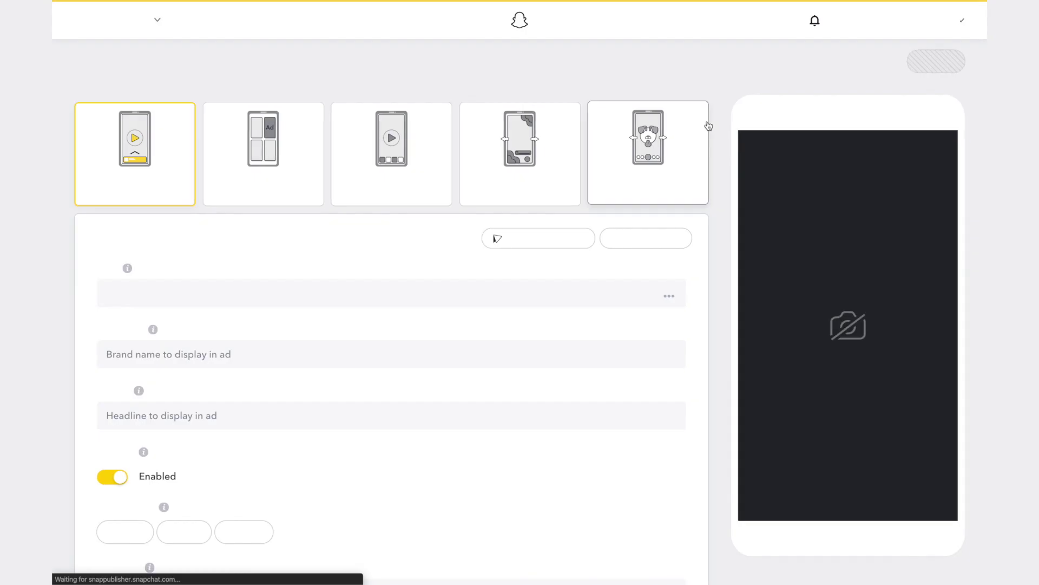